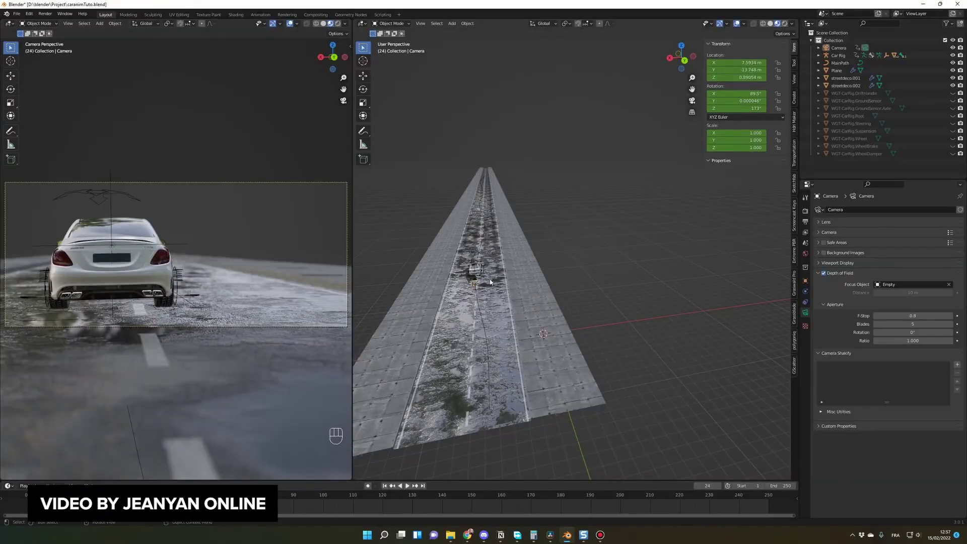
Play and replay the car animation along the road, then expand the Motion Blur render settings
key("space")
key("space")
key("space")
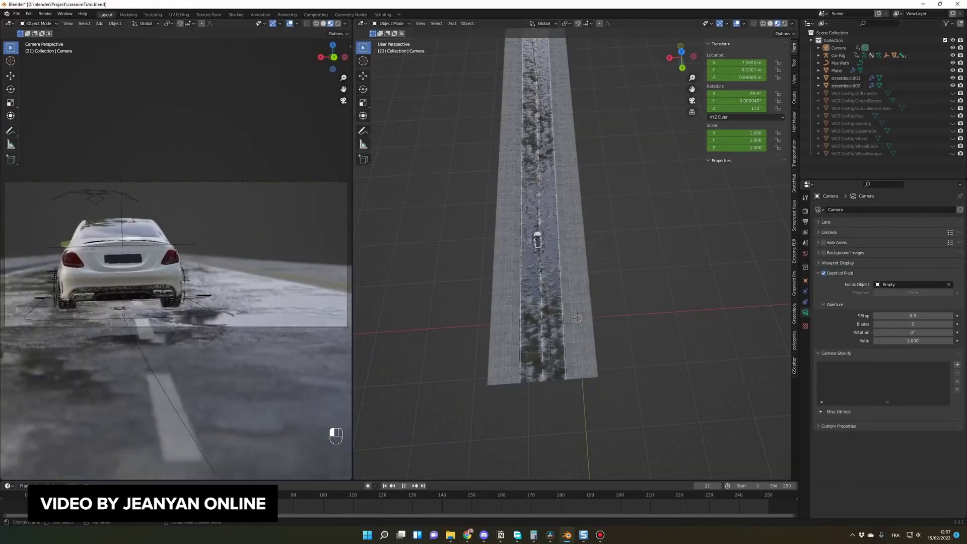
key("space")
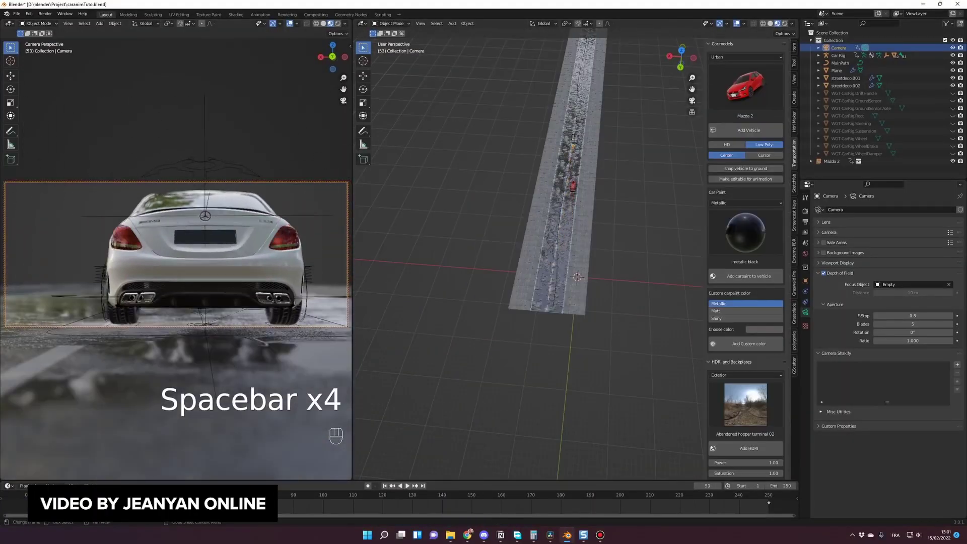
key("space")
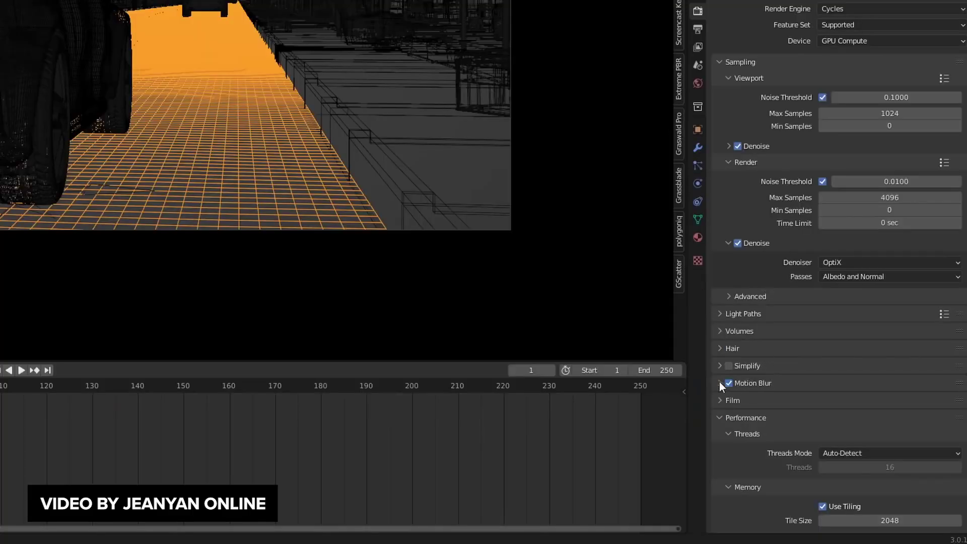
left_click(719, 384)
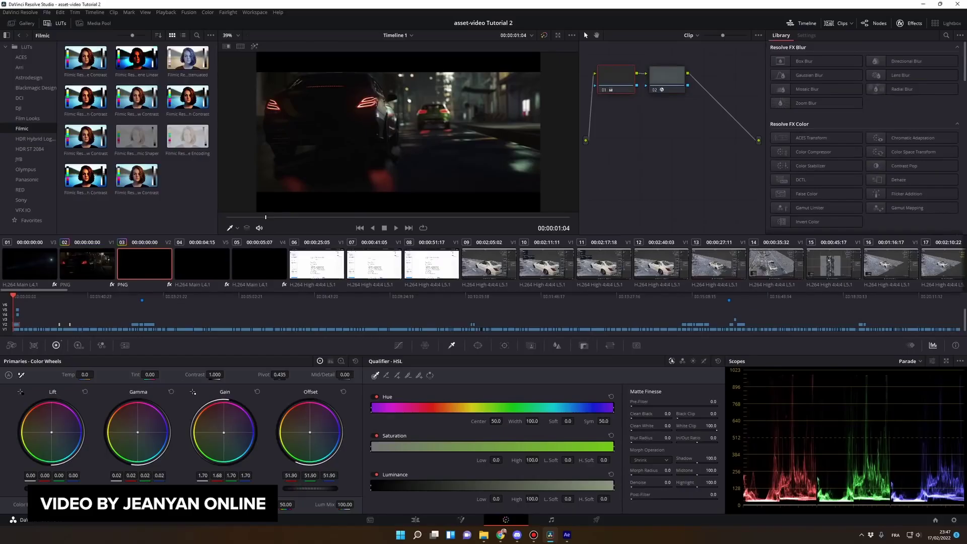
Switch to the Edit page and play, stop and replay the night car chase clip
left_click(415, 520)
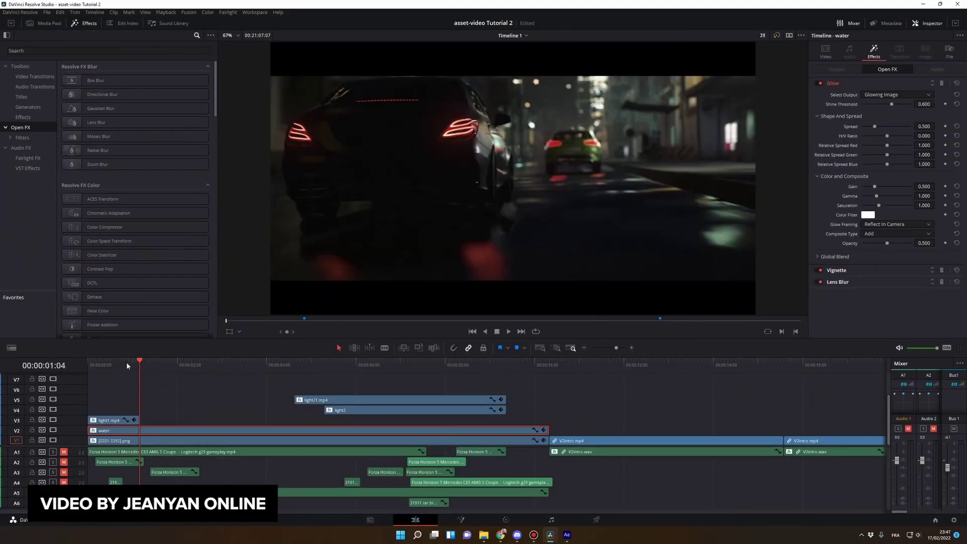
key("space")
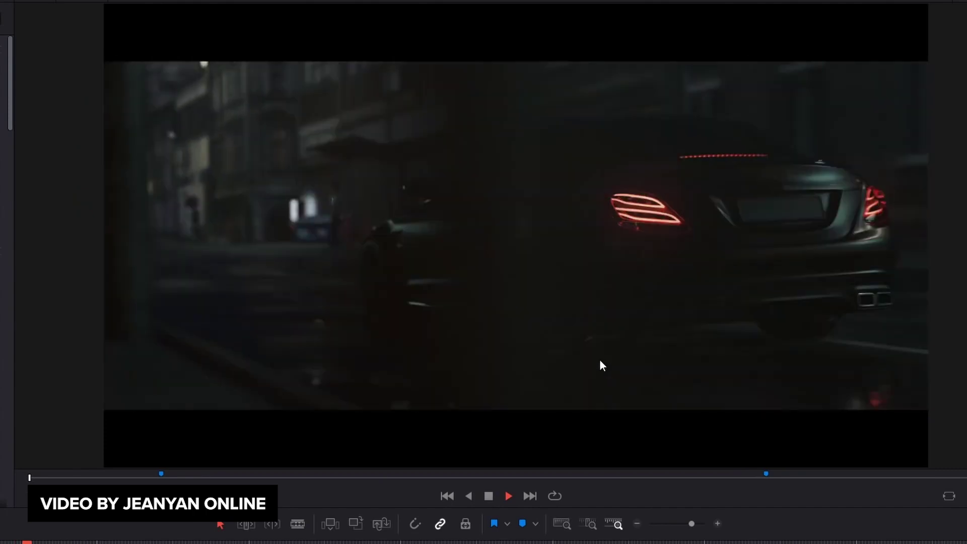
key("space")
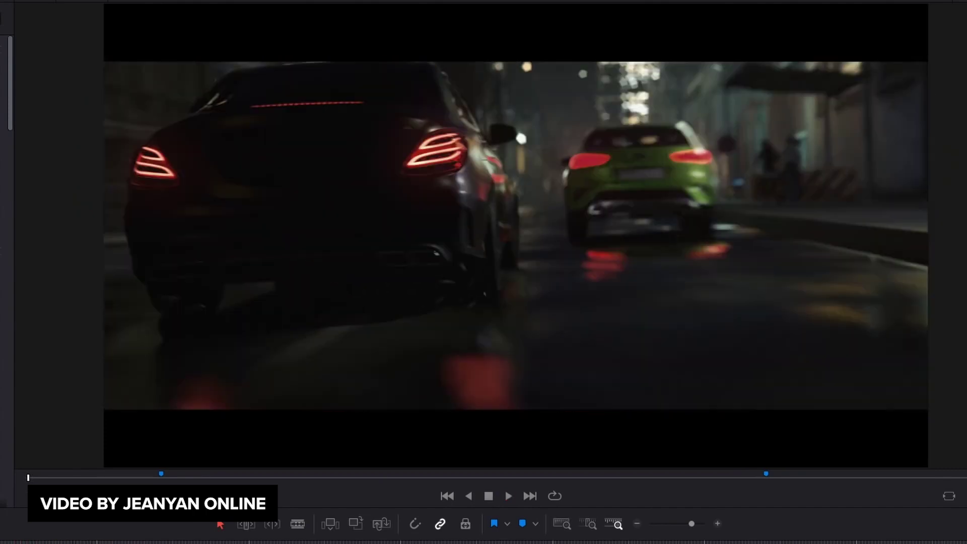
key("space")
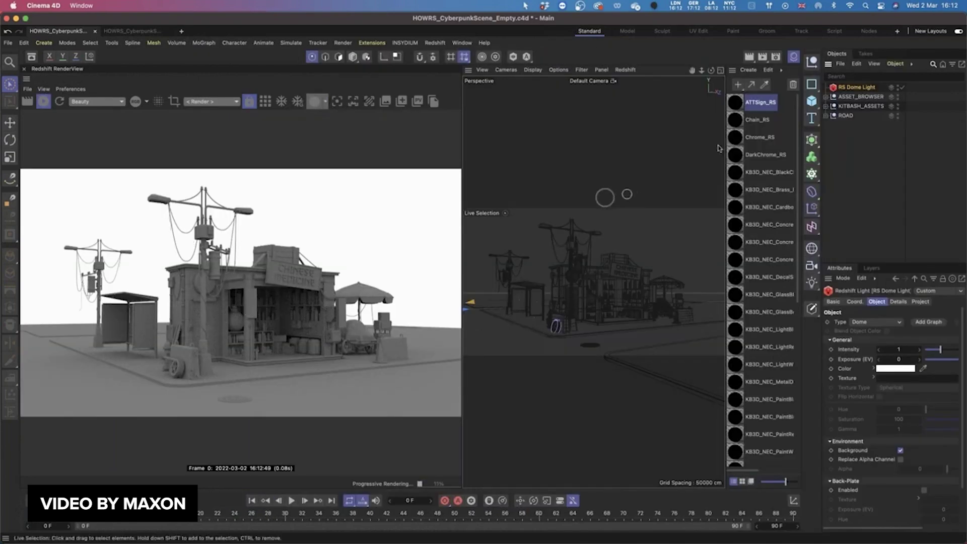
Render a clay preview, wire TriPlanar into RS Bump Map into RS Material, and show pixel info
left_click(326, 101)
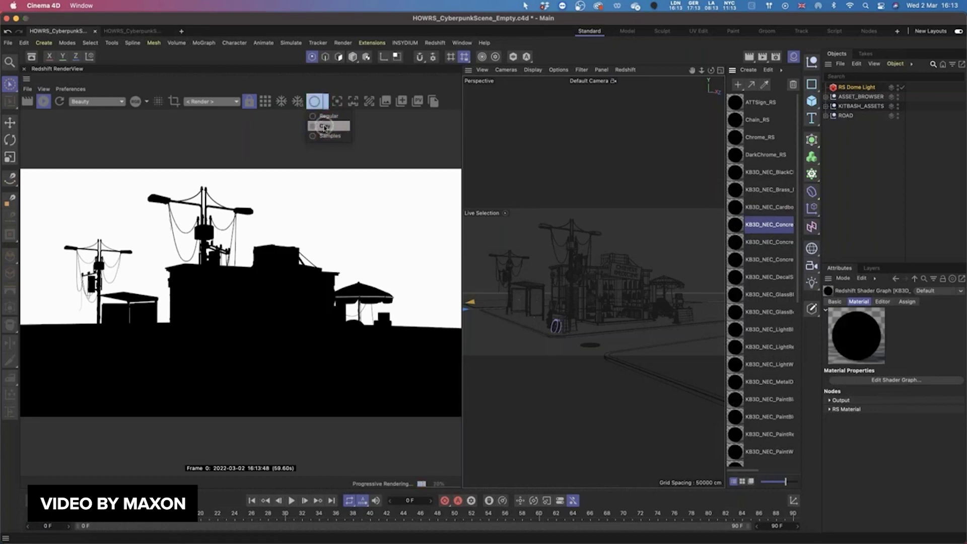
left_click(325, 126)
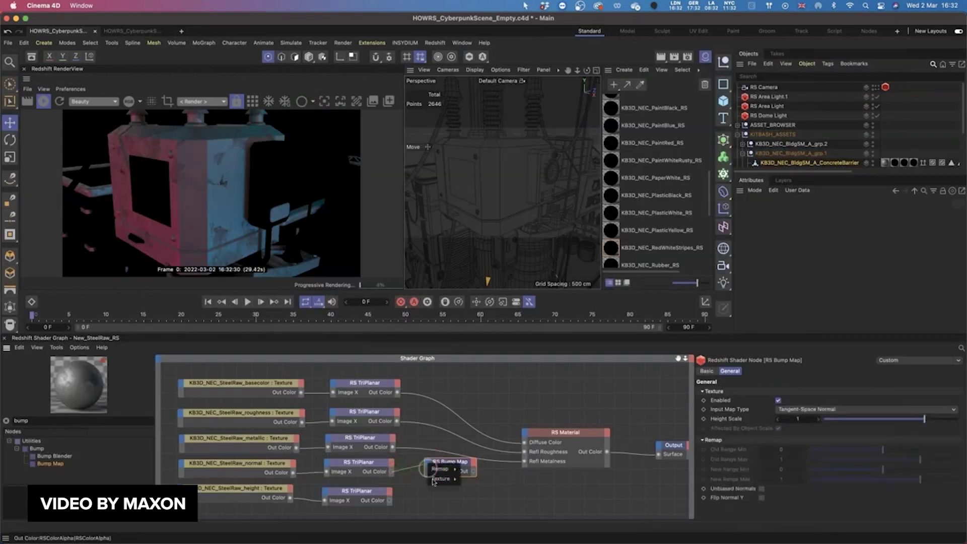
left_click_drag(468, 481, 468, 480)
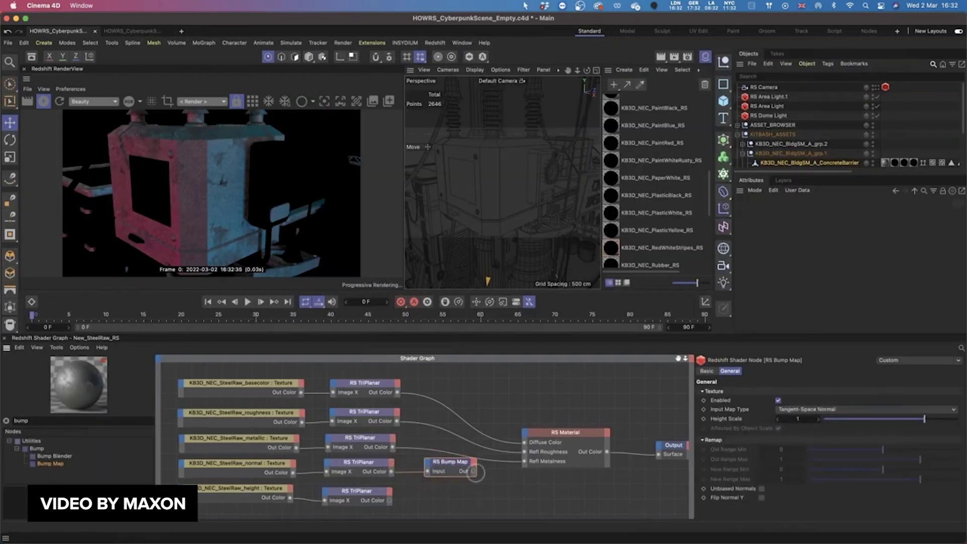
left_click_drag(522, 435, 524, 435)
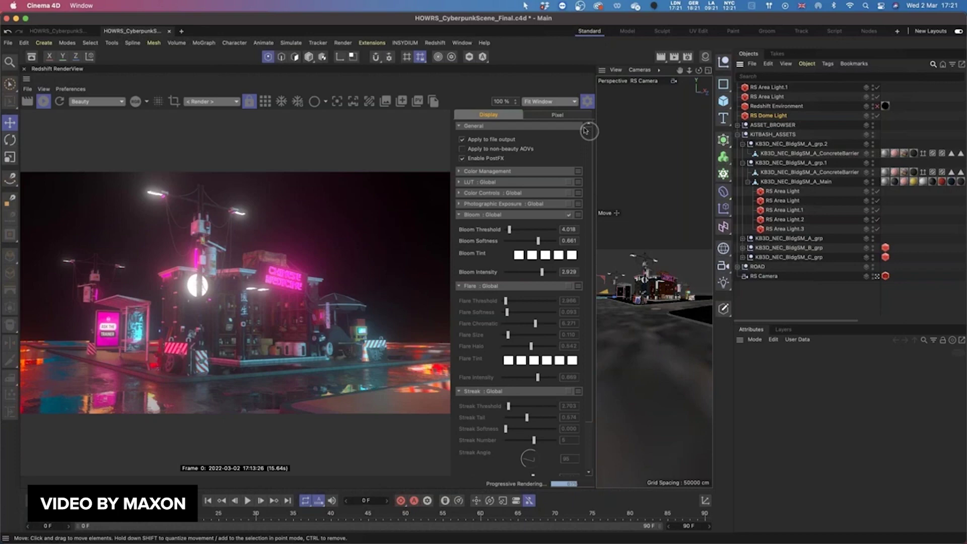
left_click(566, 117)
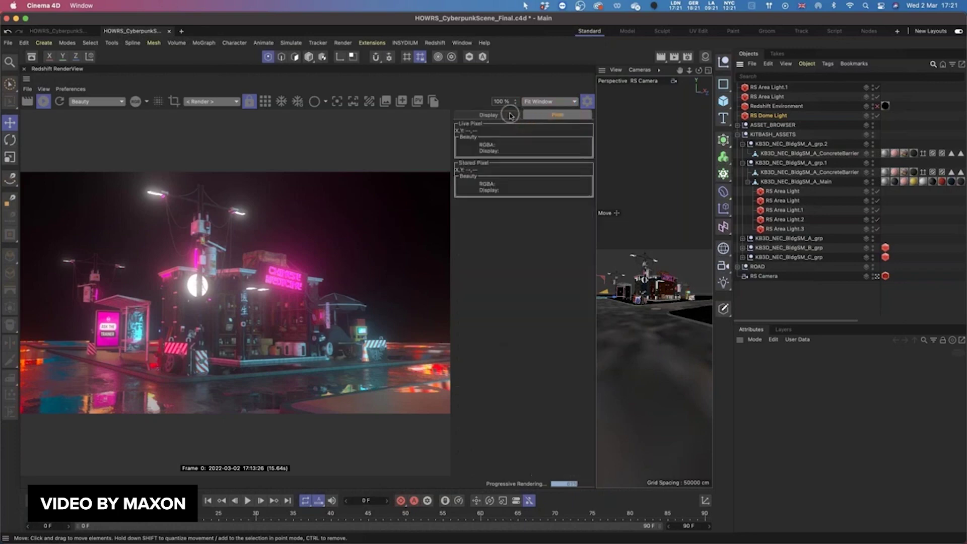
Select the light-pass layers and hide layers 1 through 8 in the neon city comp
left_click(82, 406)
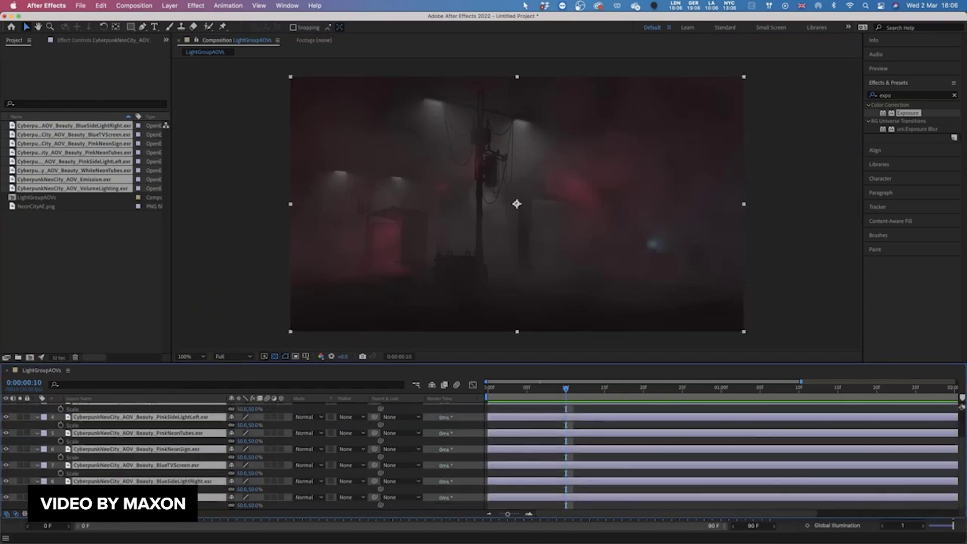
left_click(84, 471, "shift")
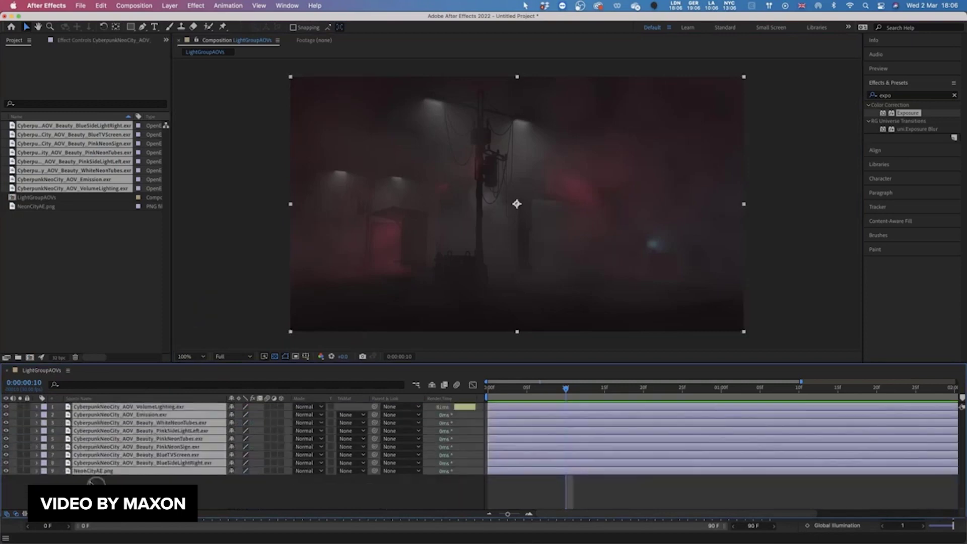
left_click(96, 481)
left_click_drag(5, 407, 6, 456)
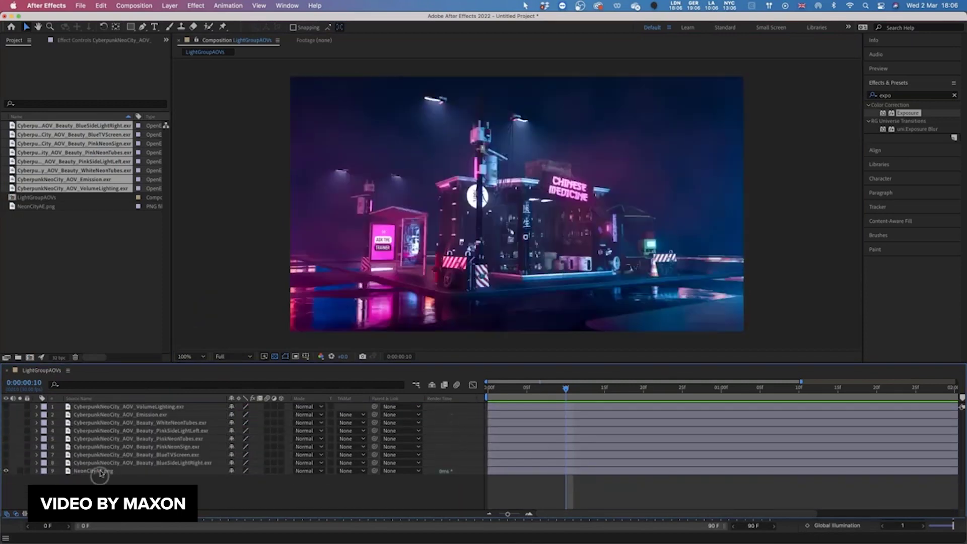
Show only the WhiteNeonTubes pass and open the Stardust Volume preset folder
left_click(101, 471)
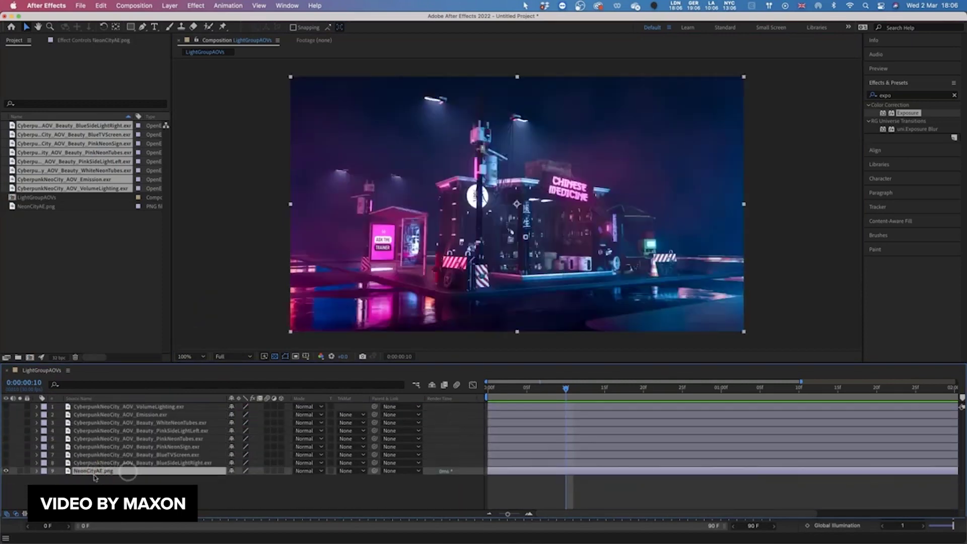
left_click(178, 425)
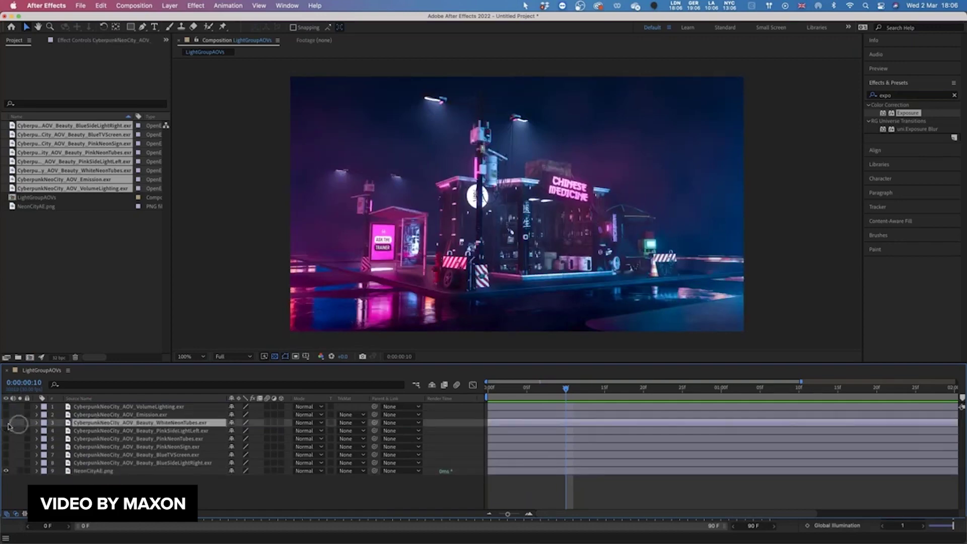
left_click(6, 424)
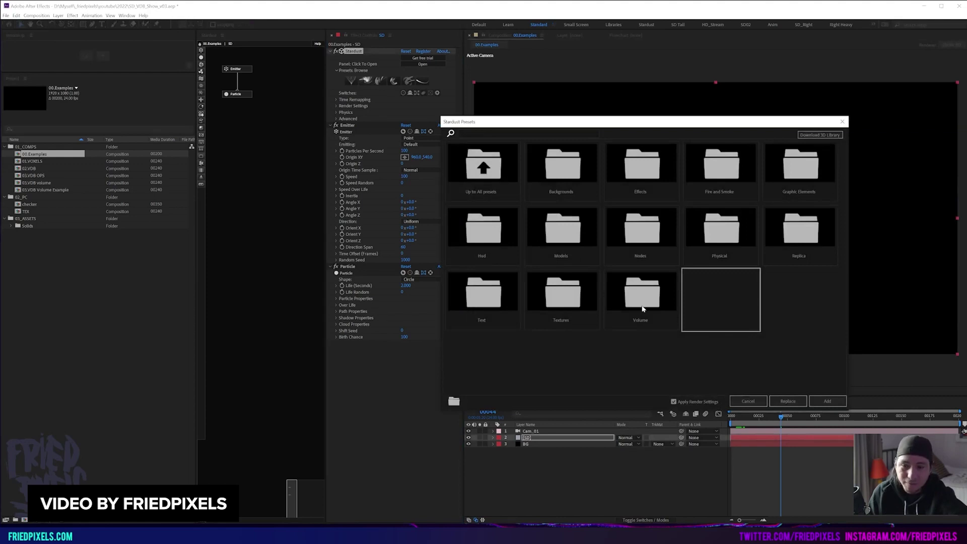
double_click(643, 309)
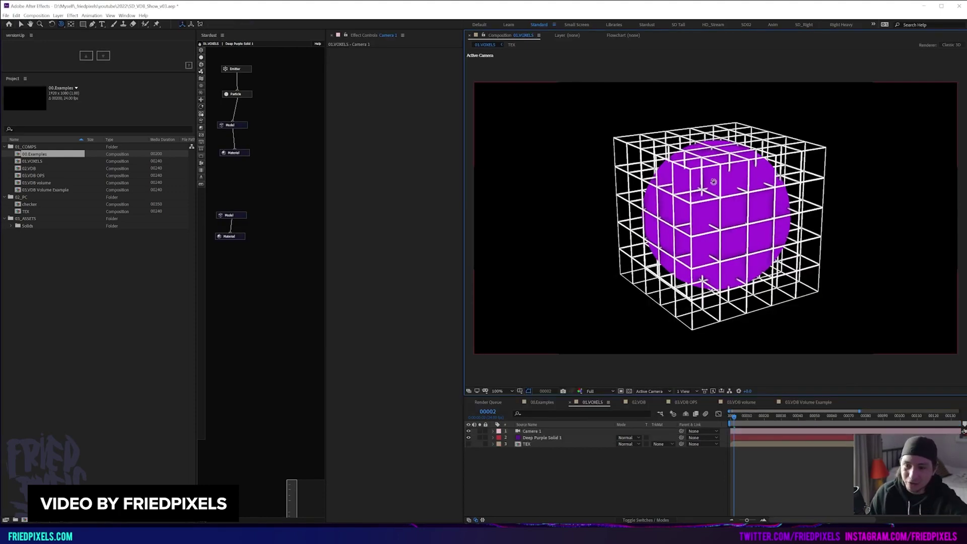
Switch to the 02.VDB comp and select its four Stardust model and material nodes
left_click(636, 403)
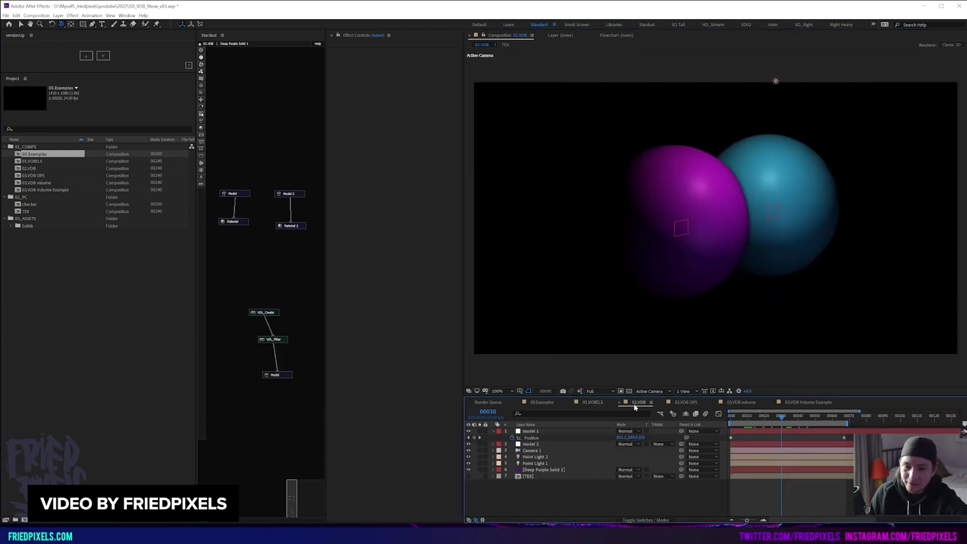
left_click(249, 198)
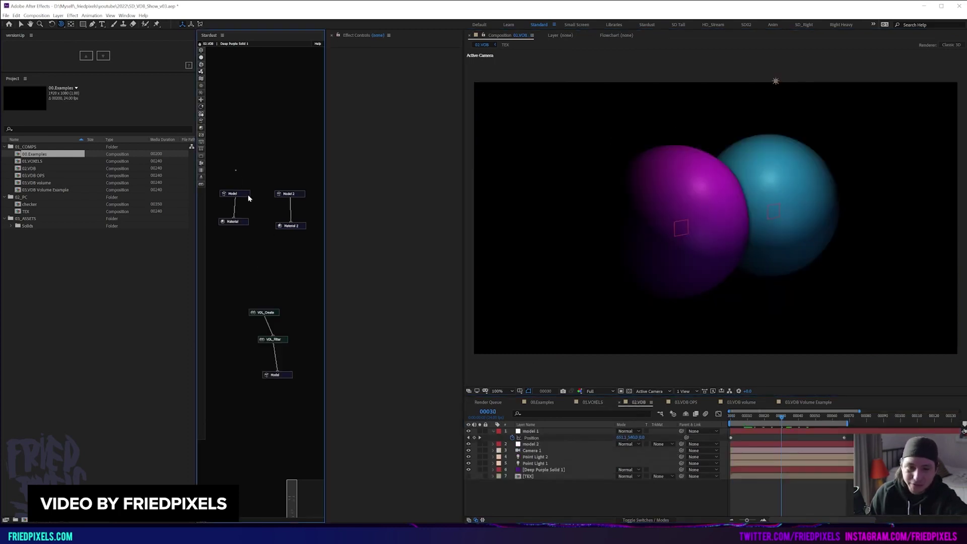
left_click_drag(283, 226, 297, 242)
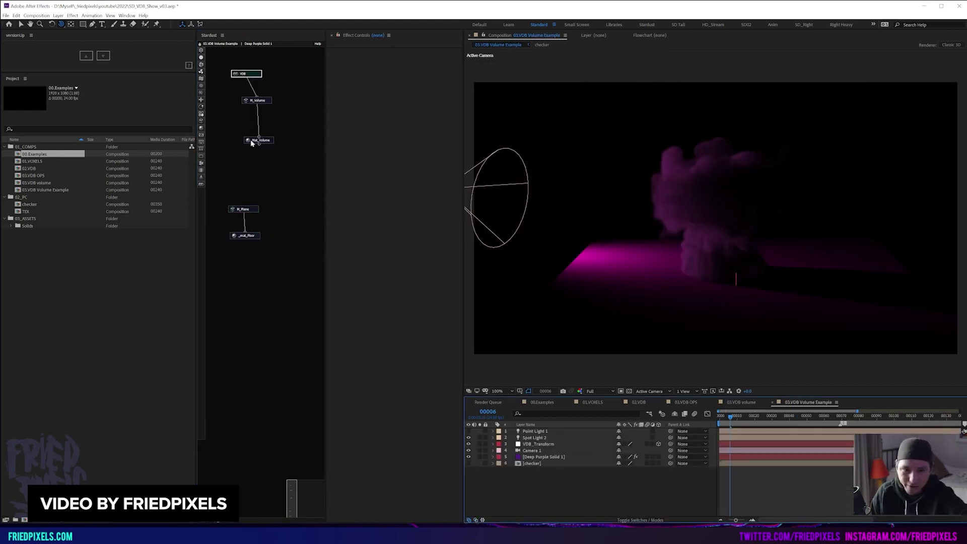
Open the Mat_Volume material settings and edit its Emission Amount value
left_click(252, 142)
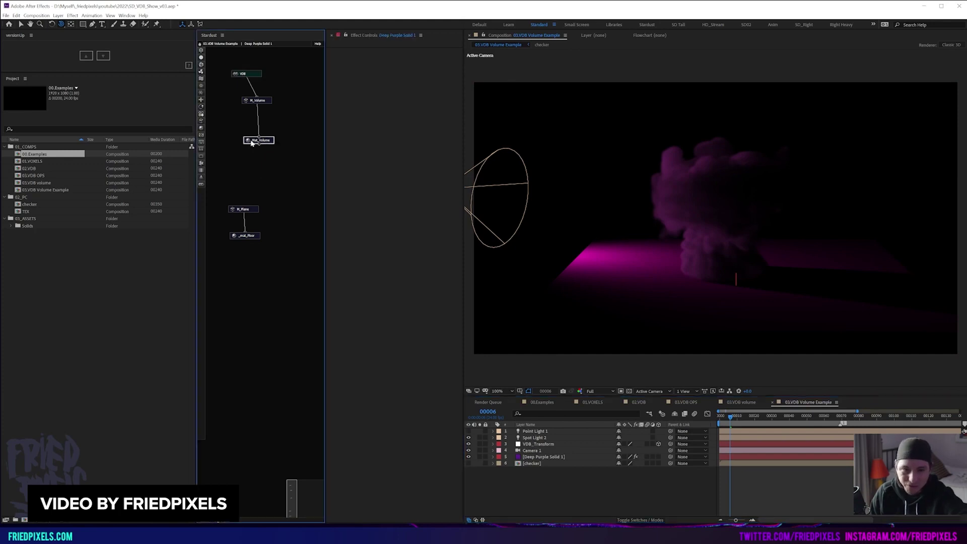
scroll(384, 315, "down", 3)
scroll(363, 319, "down", 1)
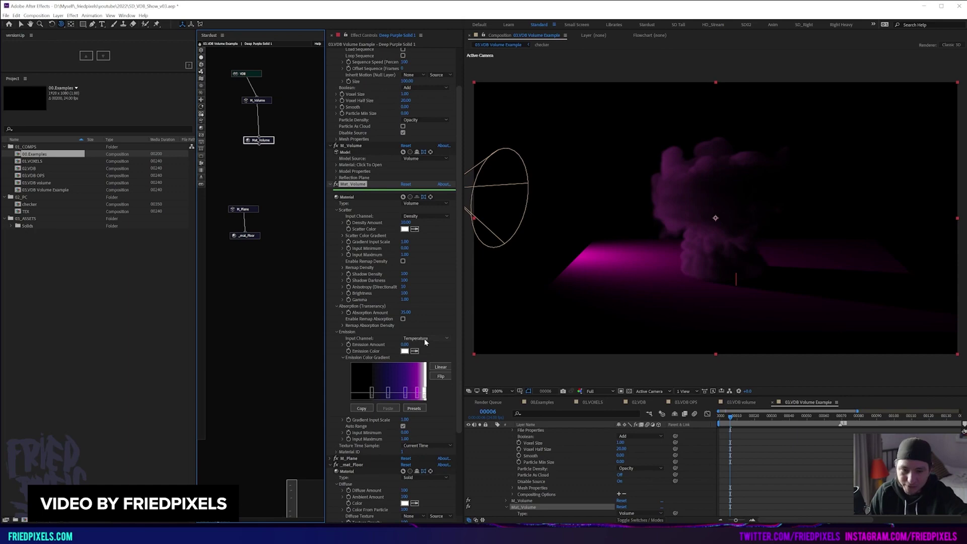
left_click(405, 344)
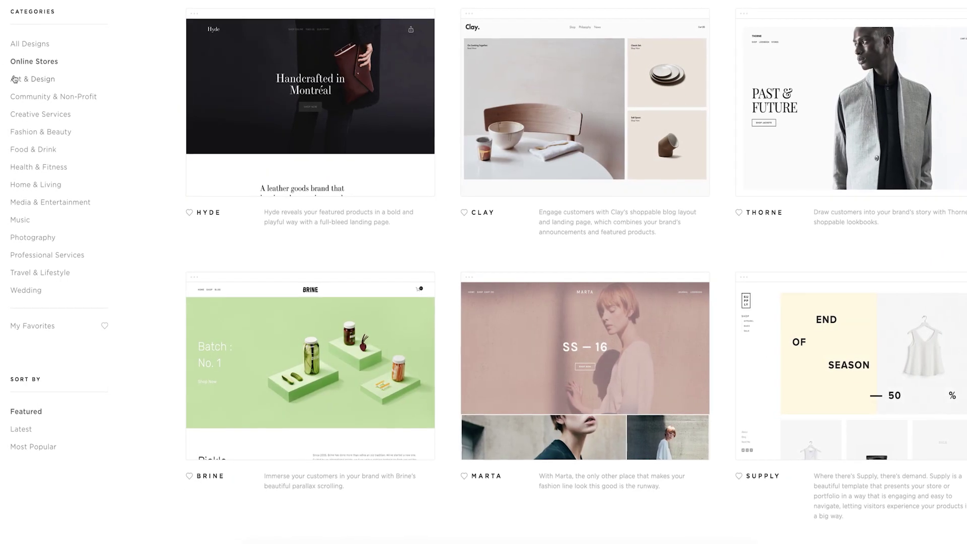
Filter templates to Art & Design and make the banner's LEARN MORE button dark grey
left_click(15, 80)
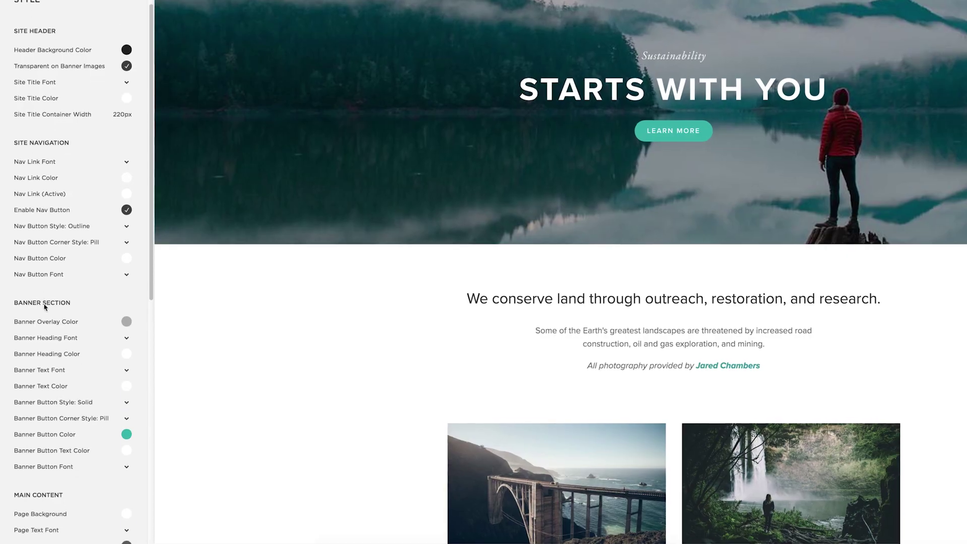
scroll(76, 252, "down", 3)
left_click(76, 287)
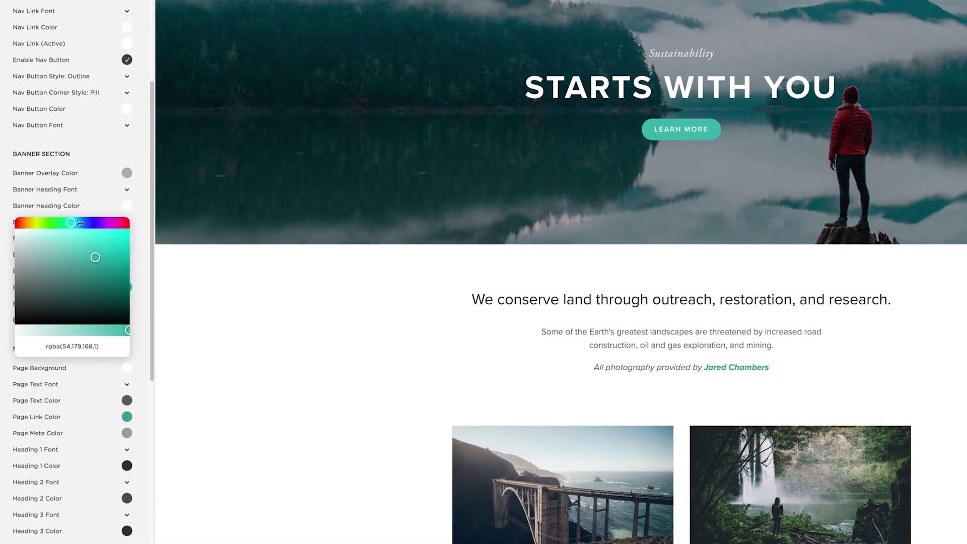
left_click_drag(80, 223, 80, 222)
left_click(22, 295)
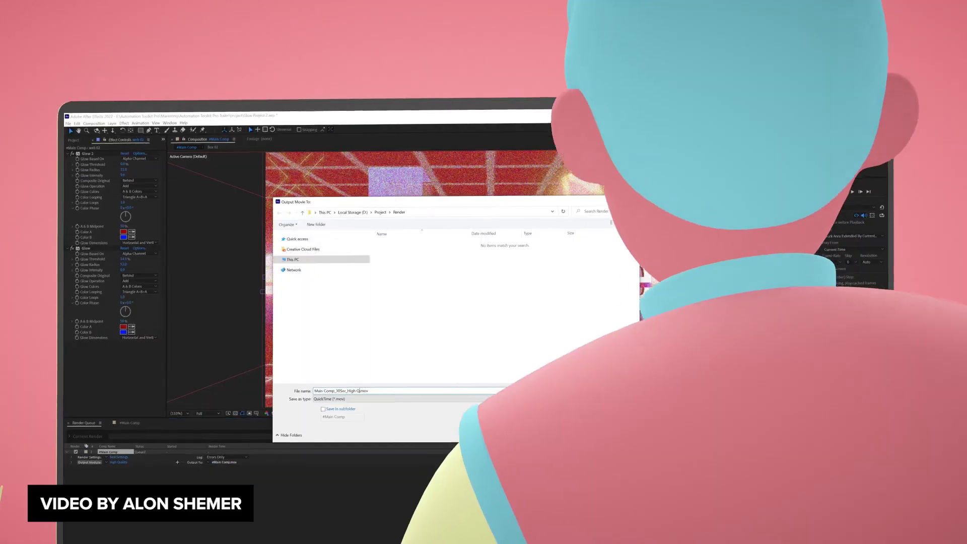
Finish the output file name ending in 'High Quality' and expand the Compositions folder
type("uality")
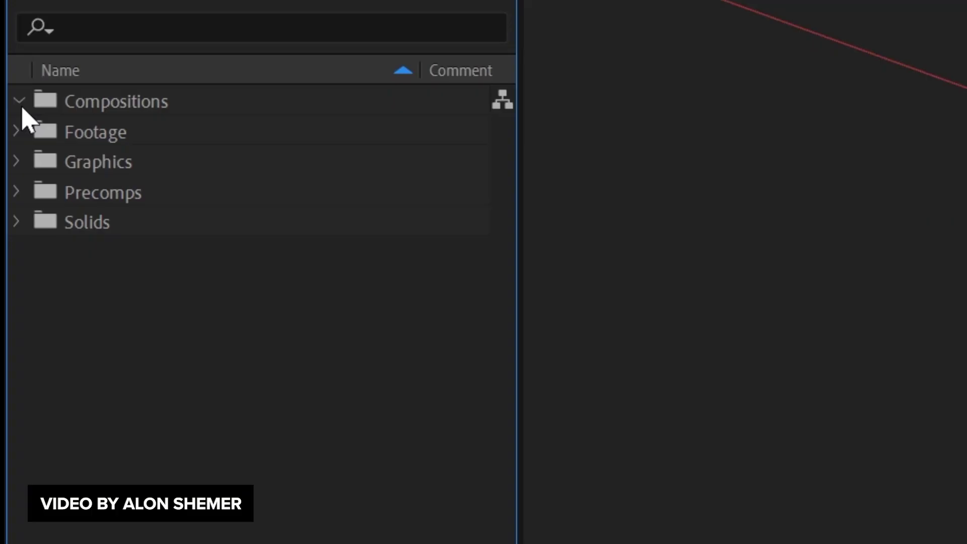
left_click(19, 103)
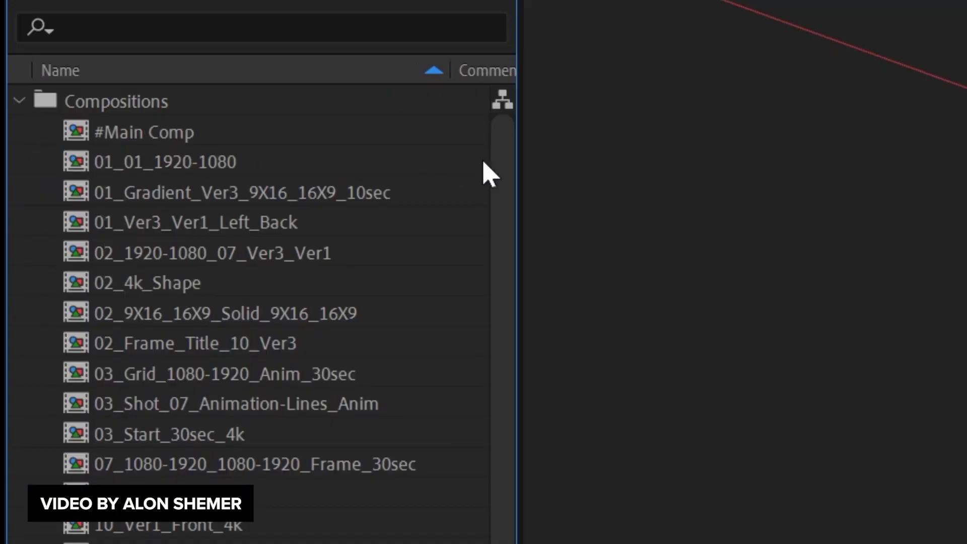
Add a new automation named 'Text Wipe Transition' to the Automation Toolkit Pro category
left_click_drag(501, 178, 516, 395)
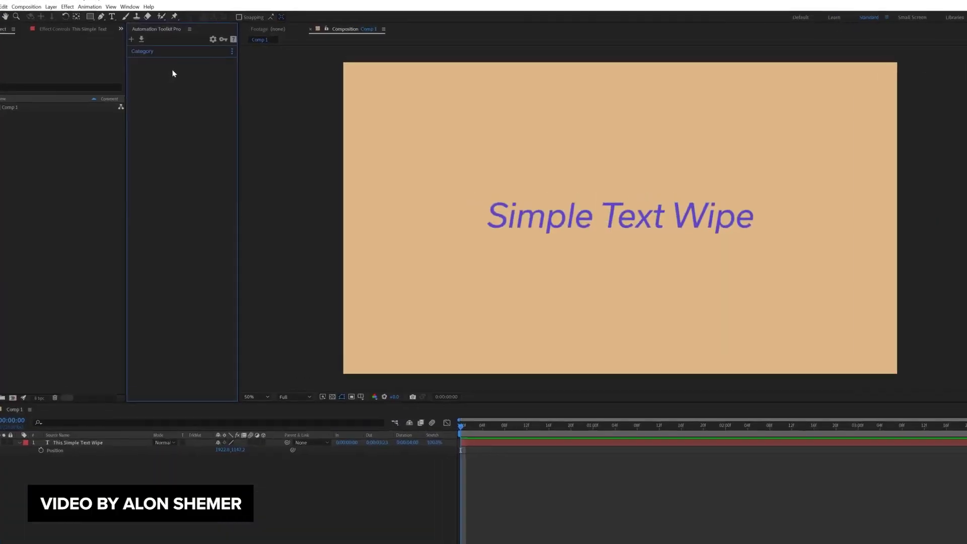
right_click(172, 71)
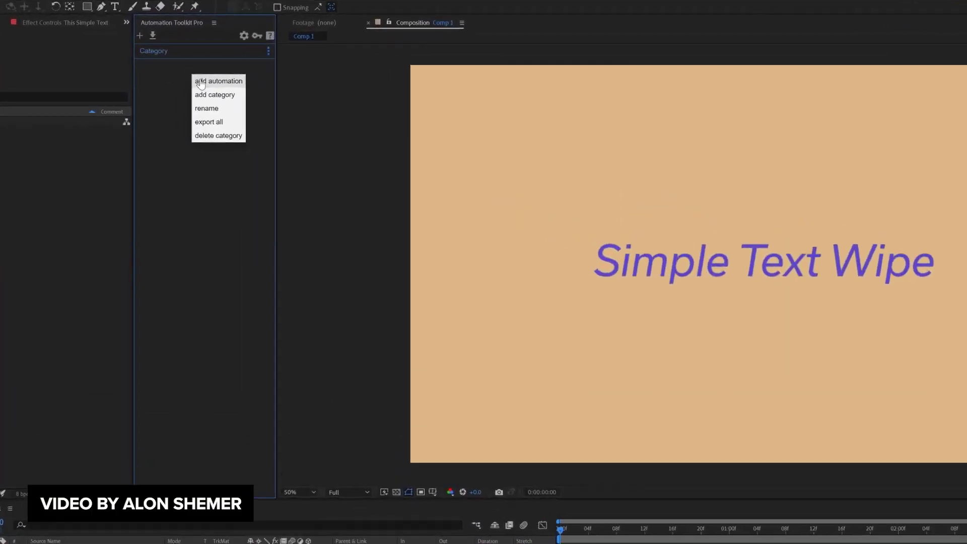
left_click(233, 91)
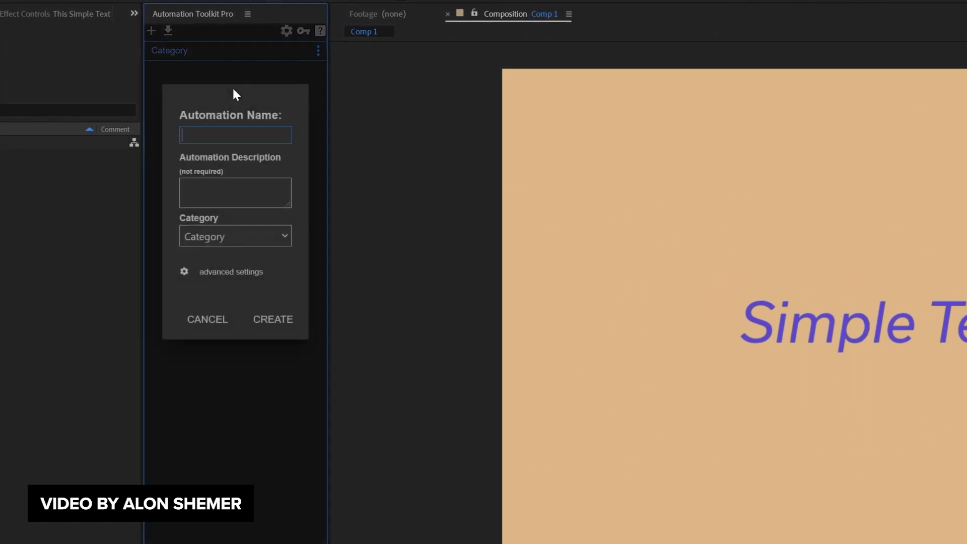
type("Text Wipe Transition")
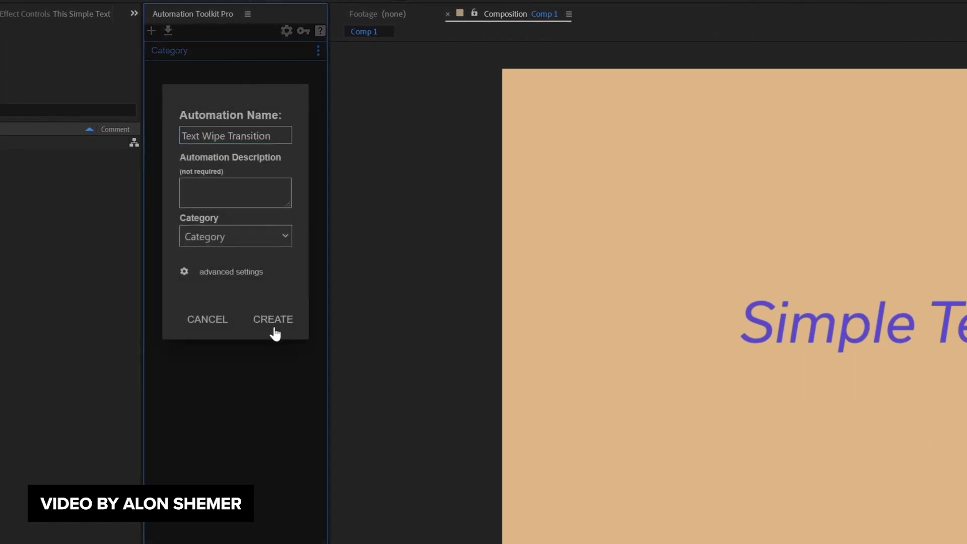
left_click(274, 319)
Edit the automation, renaming its lines to 'Text Layer' and 'Position X'
right_click(214, 74)
left_click(227, 90)
left_click(233, 101)
type("Text")
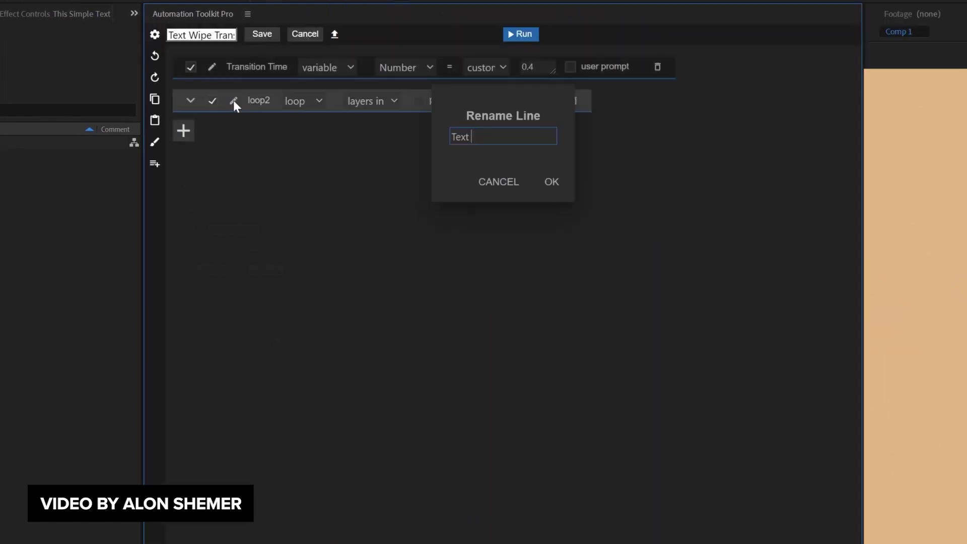
type(" Layer")
left_click(550, 181)
type("Position X")
left_click(546, 186)
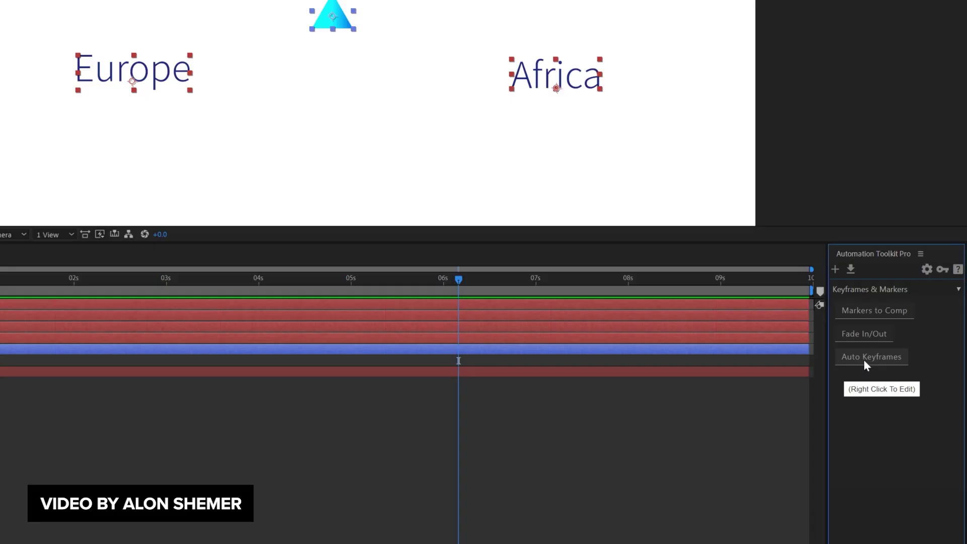
Auto-keyframe the map labels, align layers to markers, export layer names, and select #Main Comp
left_click(864, 360)
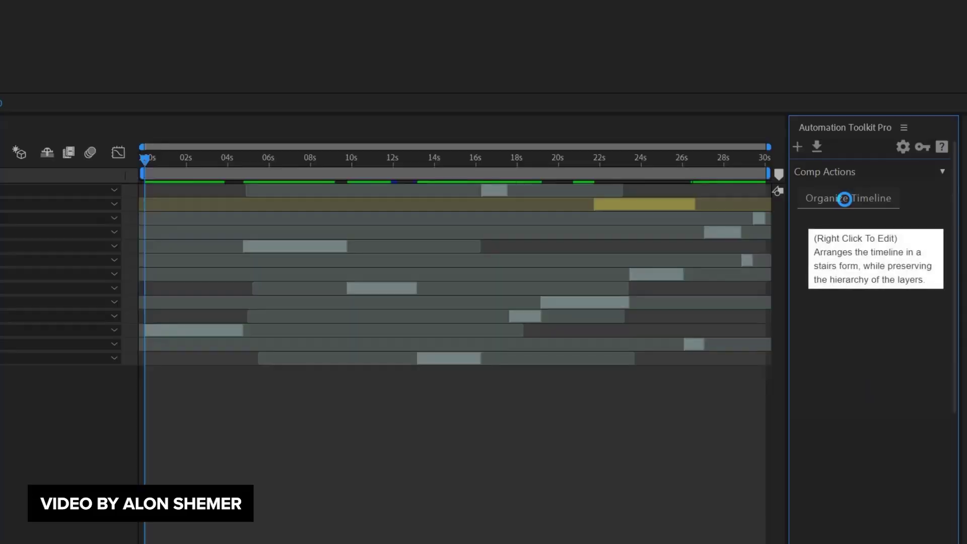
left_click(844, 198)
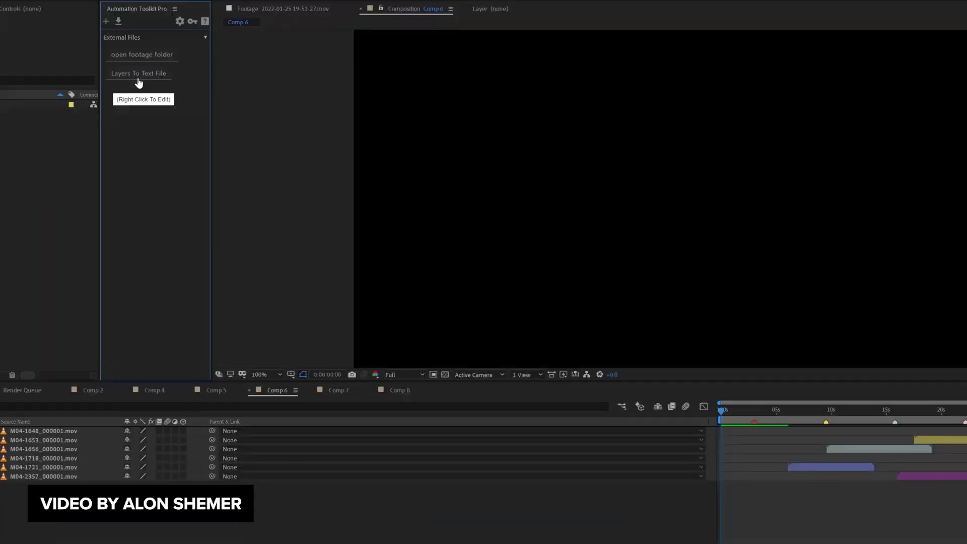
left_click(320, 82)
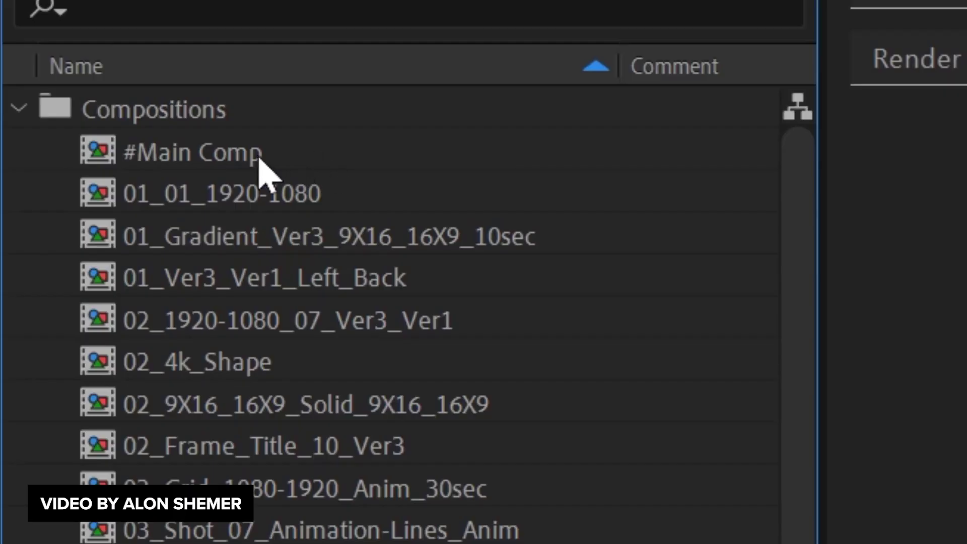
left_click(261, 161)
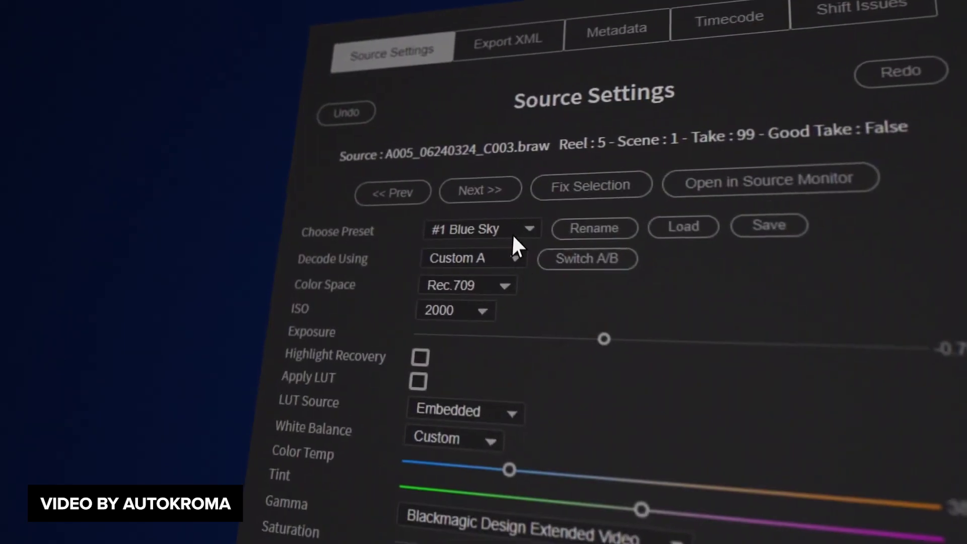
Open the Choose Preset list of saved BRAW source presets
left_click(426, 180)
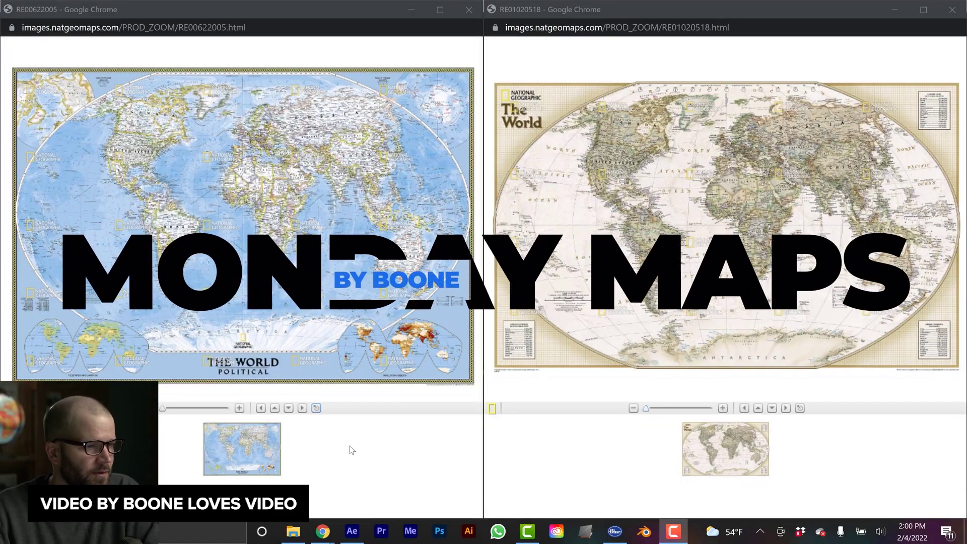
Zoom the left world political map in and pan it over to West Africa
left_click_drag(163, 408, 210, 408)
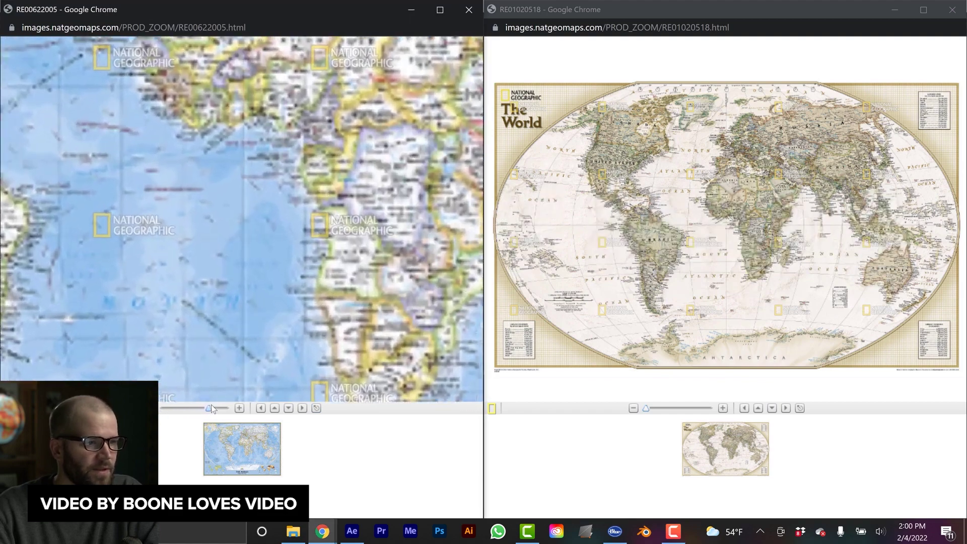
left_click_drag(273, 254, 254, 336)
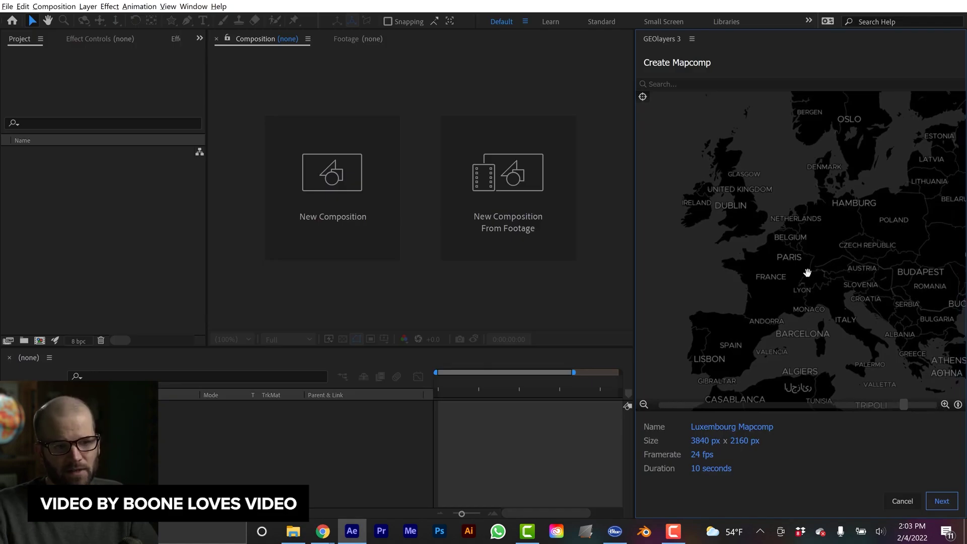
Build the 3840 x 2160 Luxembourg Mapcomp using the World Street Map basemap style
left_click(942, 501)
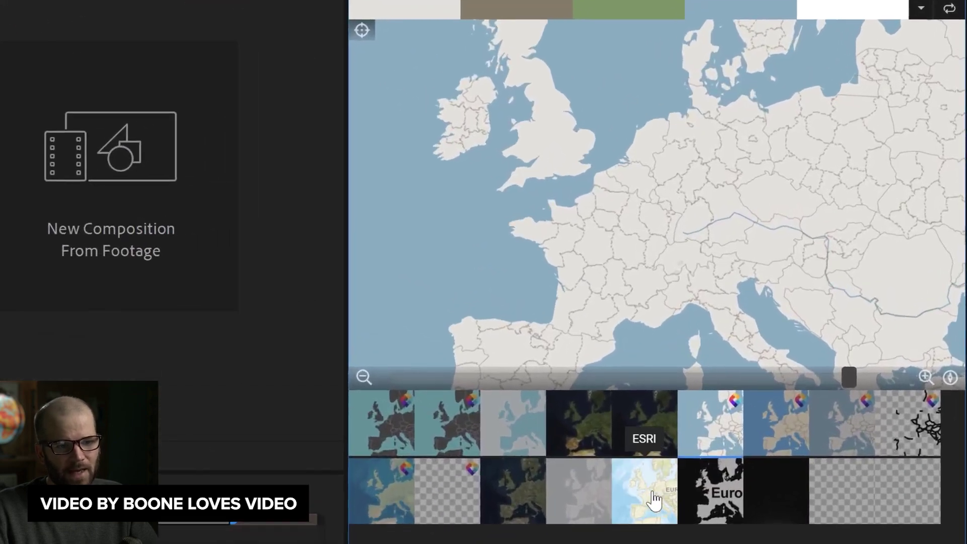
left_click(651, 503)
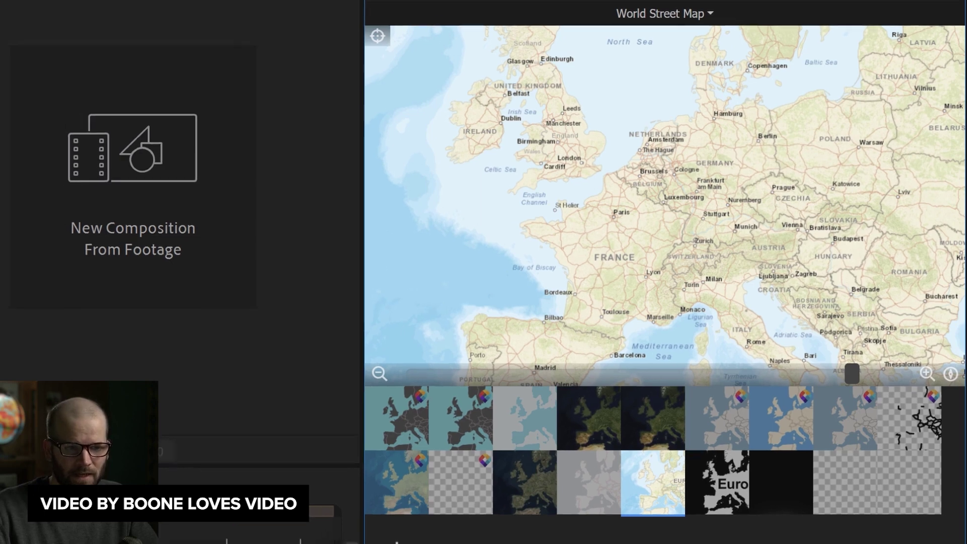
left_click(943, 504)
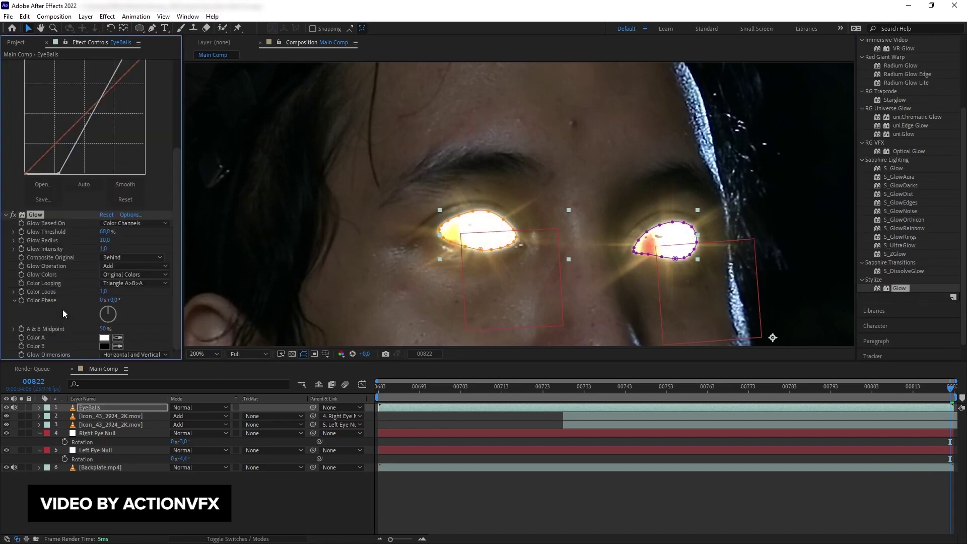
Set the EyeBalls Glow Threshold to 80 and Glow Radius to 7
left_click(106, 232)
type("80")
key("Tab")
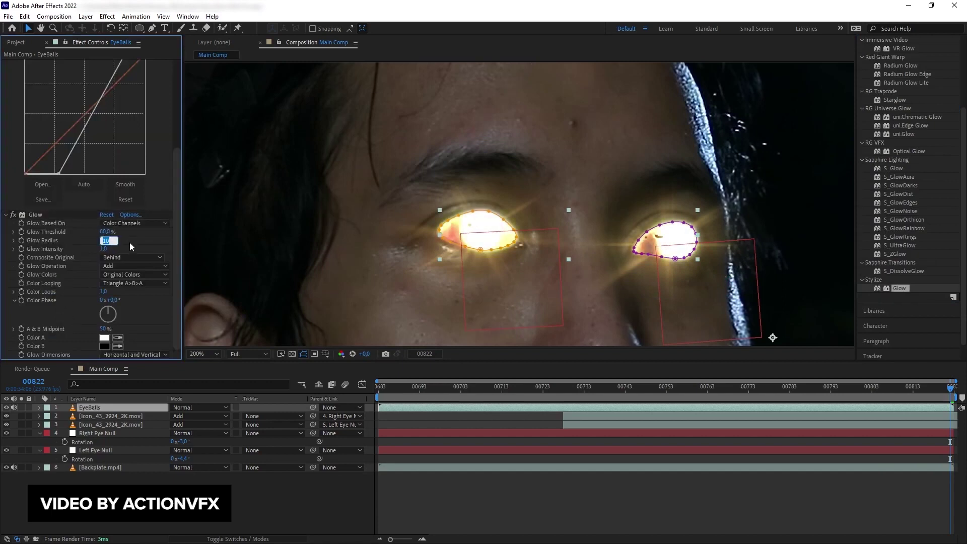
type("7")
key("Return")
left_click(104, 248)
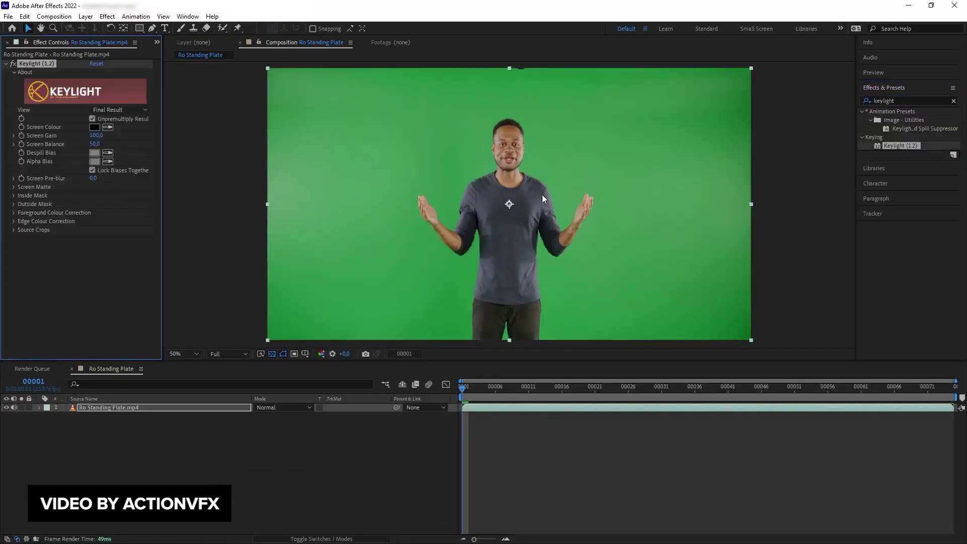
Sample the green as Keylight's Screen Colour and raise Clip Black to 37 in the alpha view
left_click(464, 165)
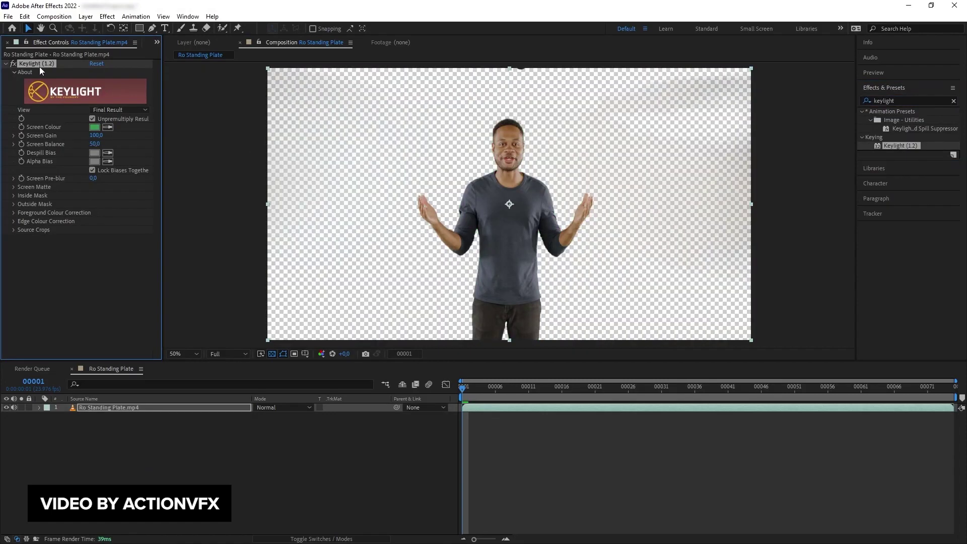
left_click(321, 354)
left_click(343, 414)
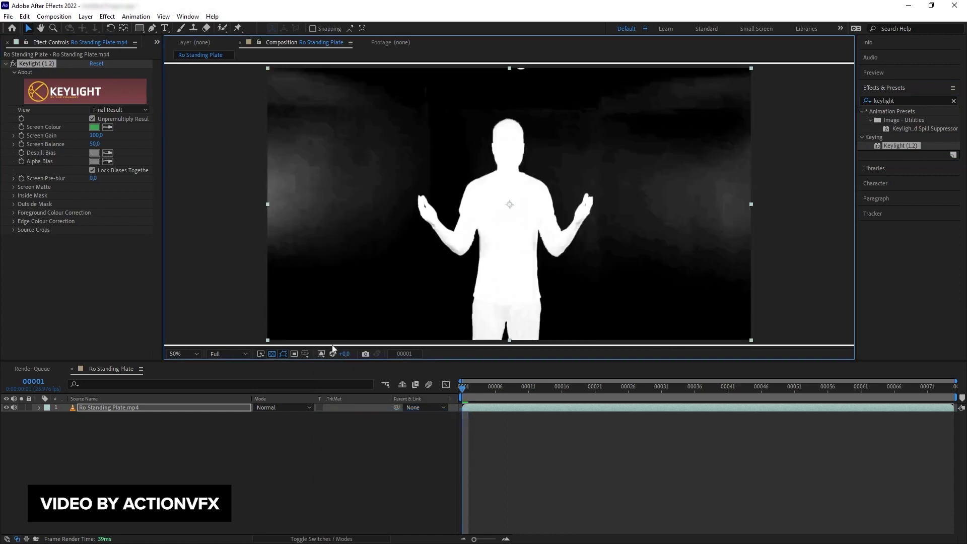
left_click(14, 188)
left_click_drag(94, 195, 101, 195)
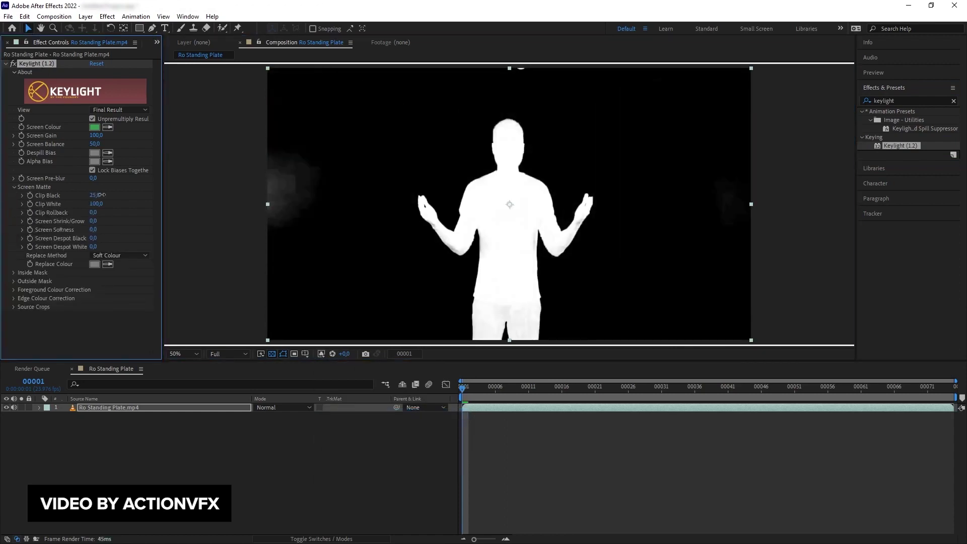
Return to the RGB view without the checkerboard and apply Extract to the Luminance Plate layer
left_click(321, 354)
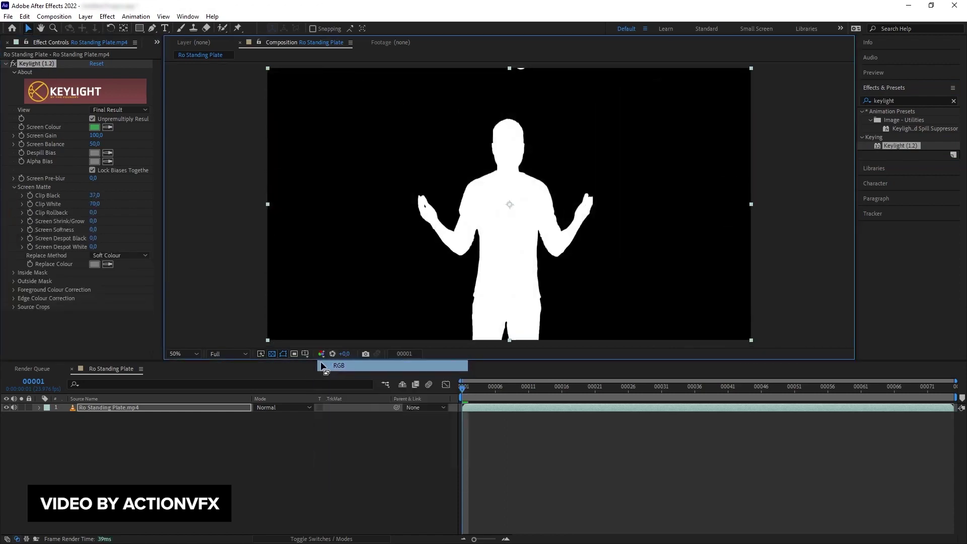
left_click(320, 362)
left_click(272, 354)
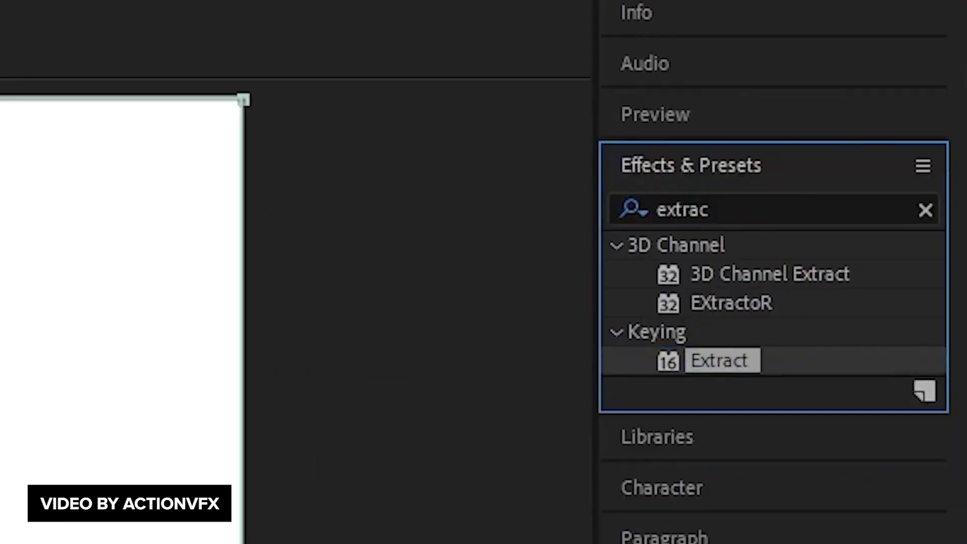
left_click_drag(892, 147, 170, 410)
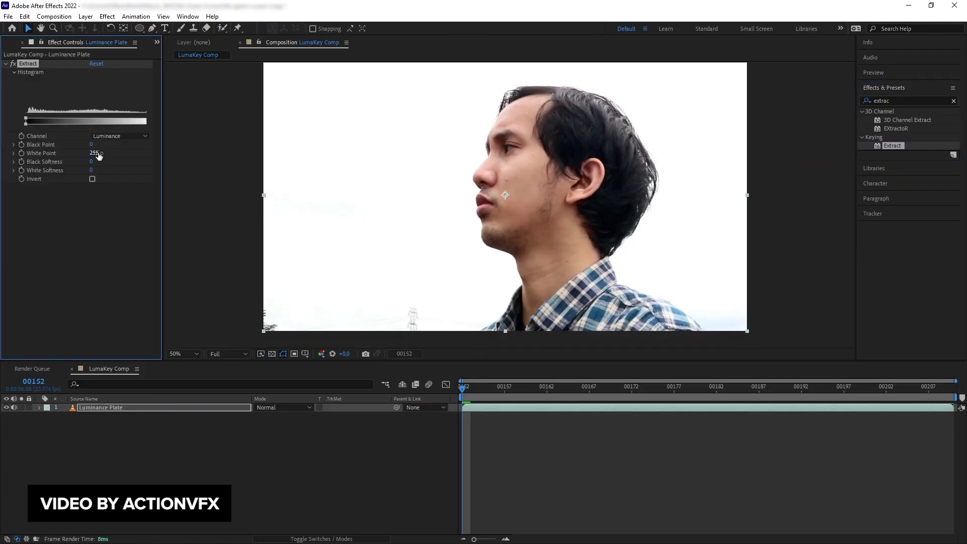
Lower Extract's White Point from 255 to 216 to key out the white sky
left_click_drag(88, 154, 80, 156)
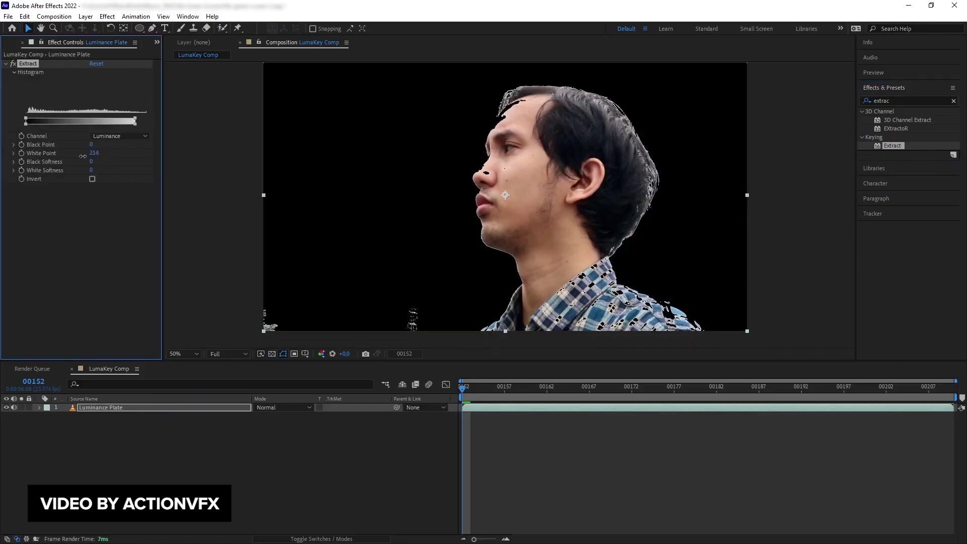